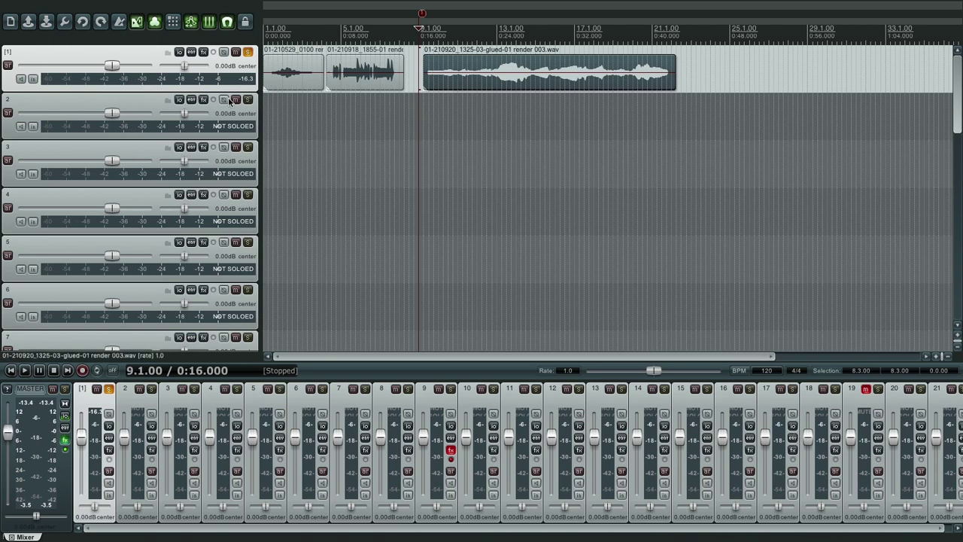
Step: Add the VST Dodo MIDI (Dodo Bird) plugin to Track 1's FX chain using a 'dodo' filter
click(202, 52)
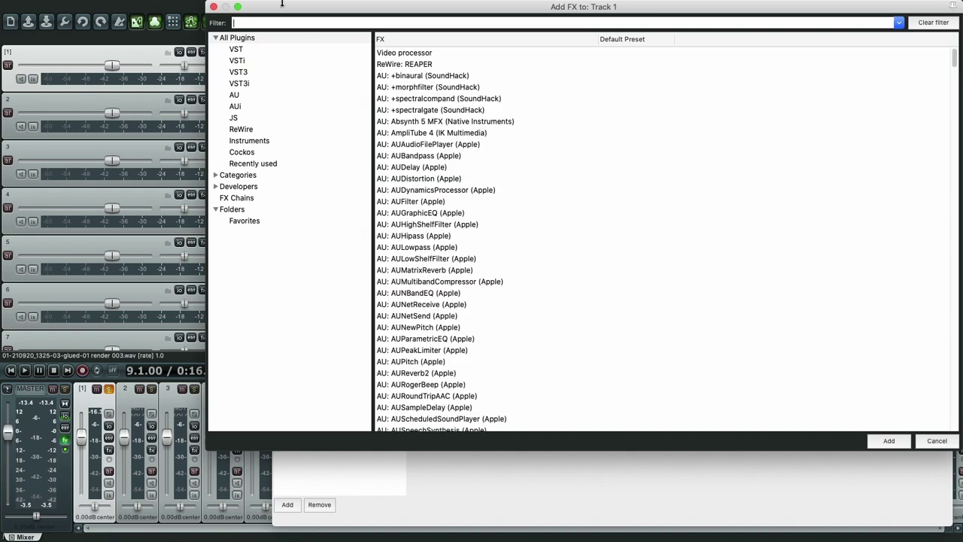
drag(309, 13, 293, 31)
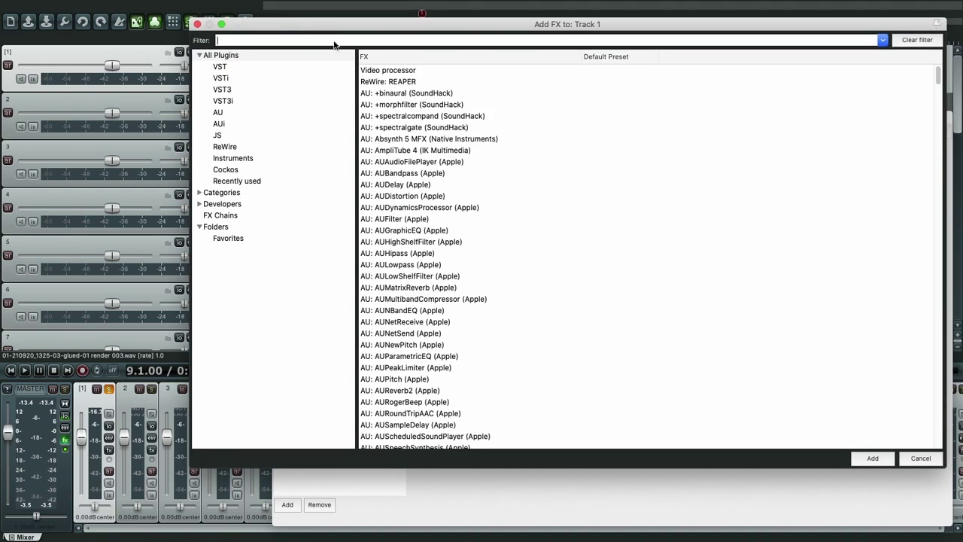
text(dodo)
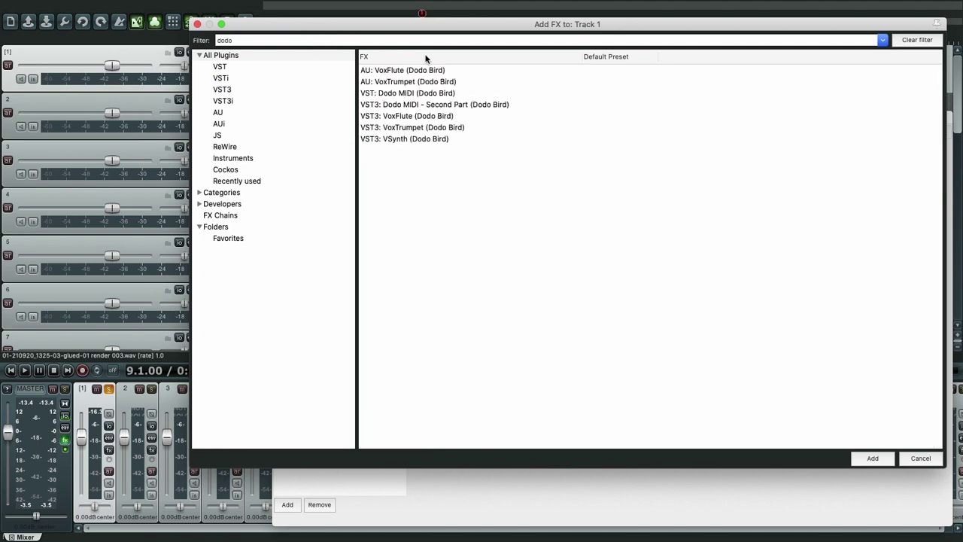
click(390, 94)
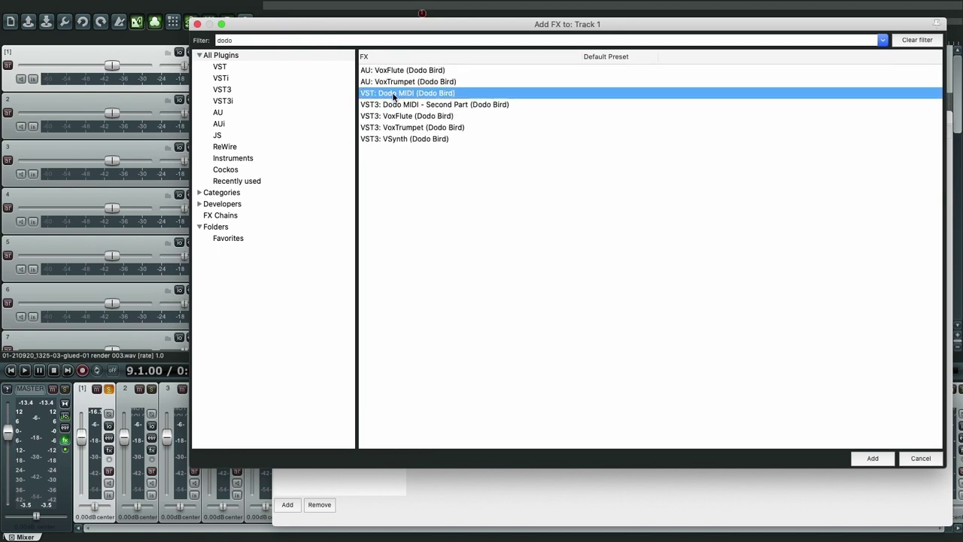
double_click(389, 94)
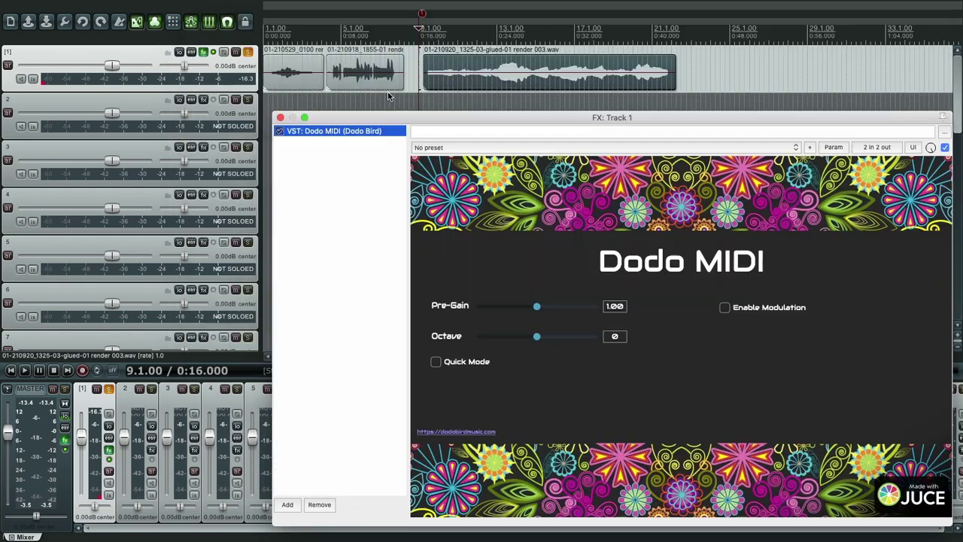
drag(331, 118, 296, 77)
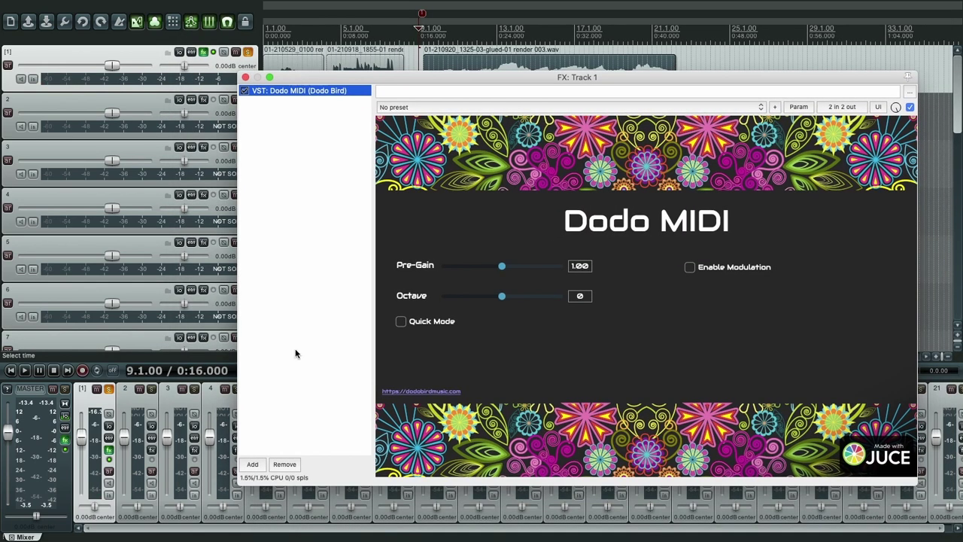
click(252, 465)
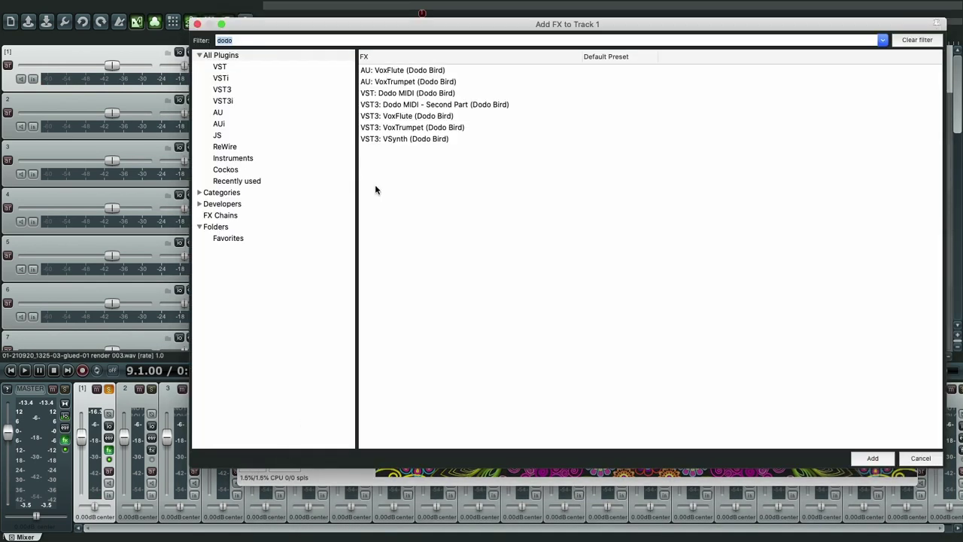
Step: Add the VST3i Zebralette (u-he) instrument after Dodo MIDI, found by filtering for 'zebr'
text(zebr)
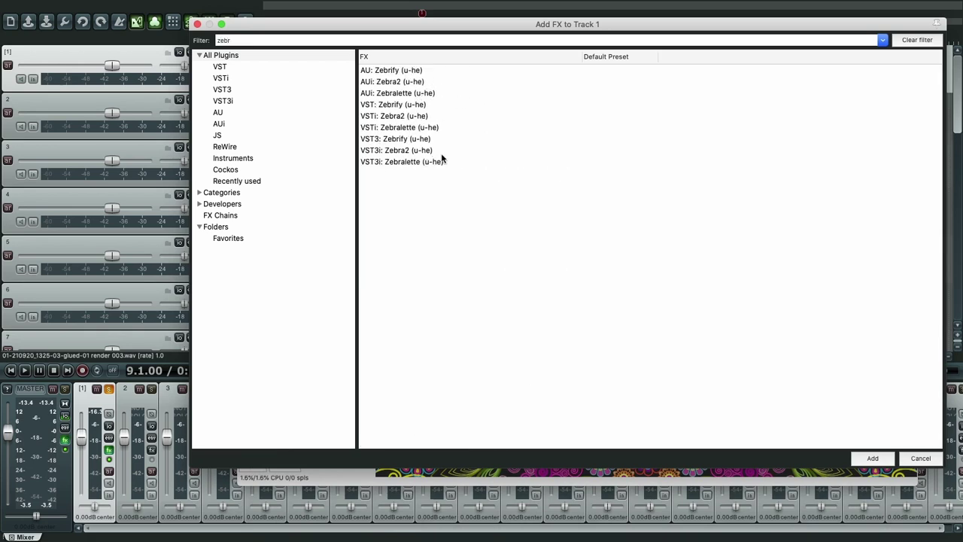
click(396, 162)
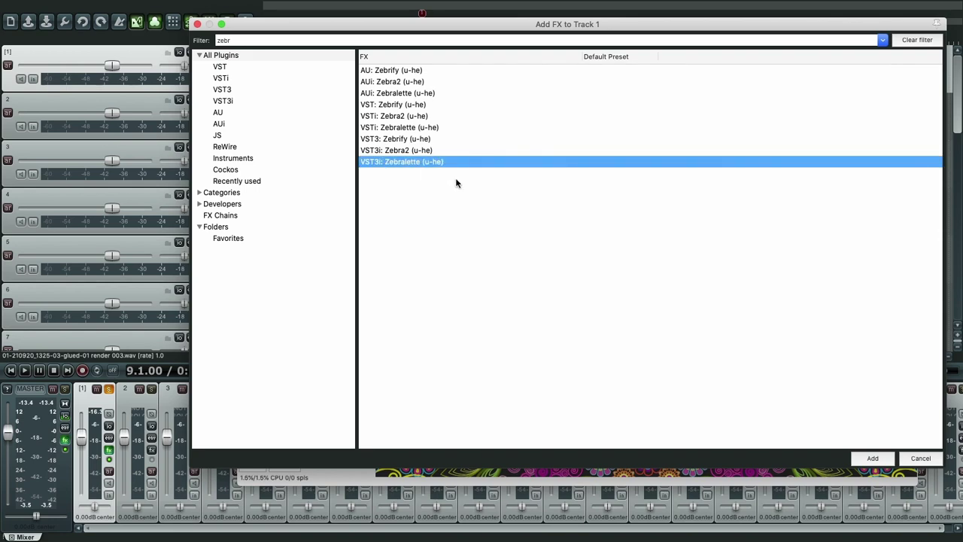
key(Return)
click(252, 464)
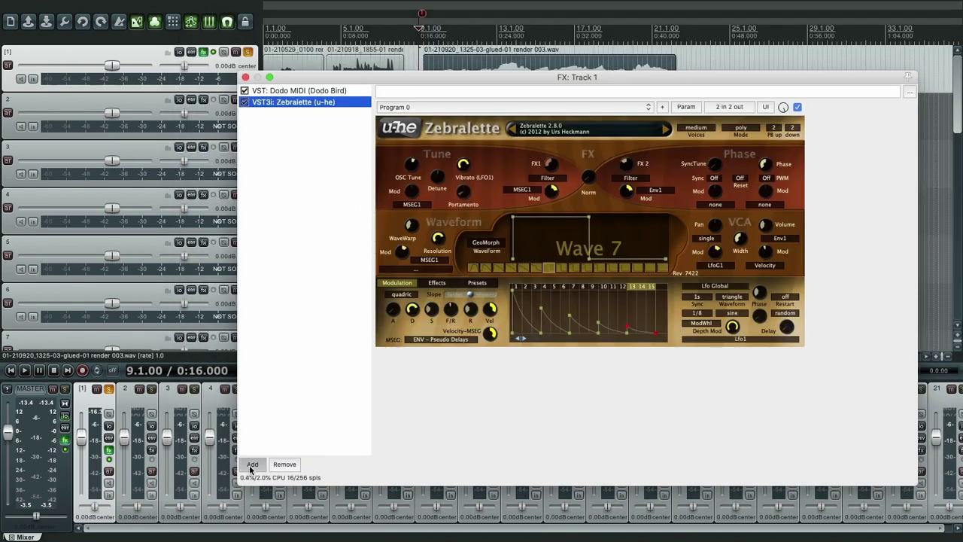
text(dodo)
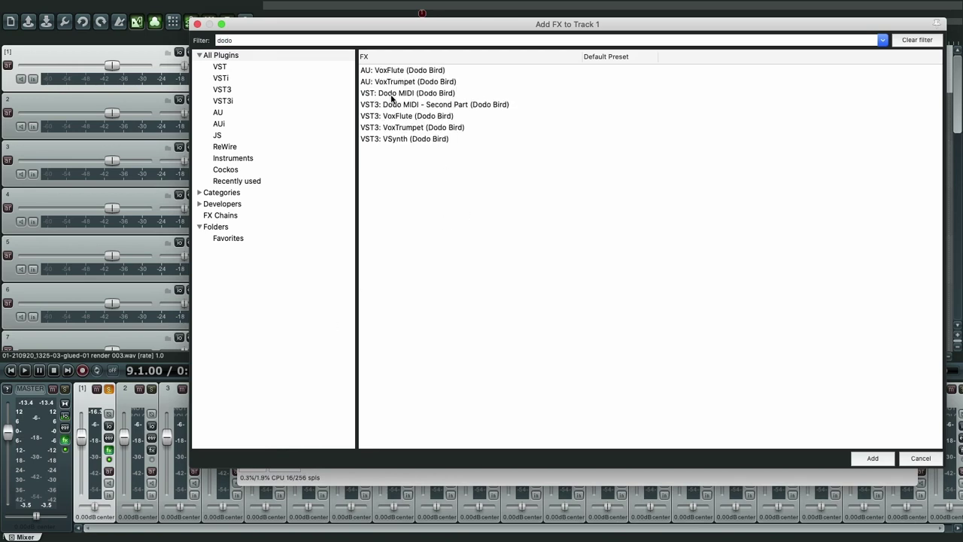
Step: Append VST3 Dodo MIDI - Second Part to the chain and select Zebralette
click(400, 106)
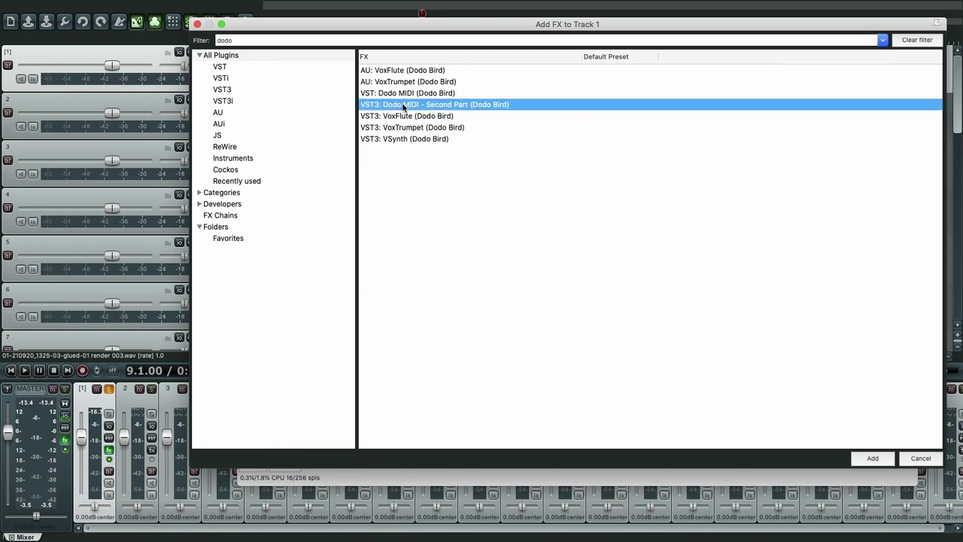
double_click(403, 106)
drag(319, 76, 297, 79)
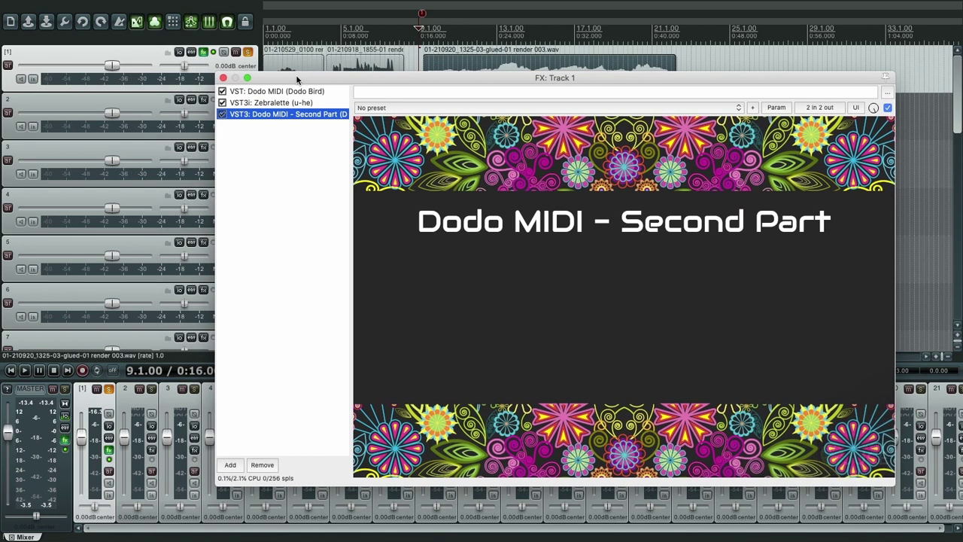
click(270, 106)
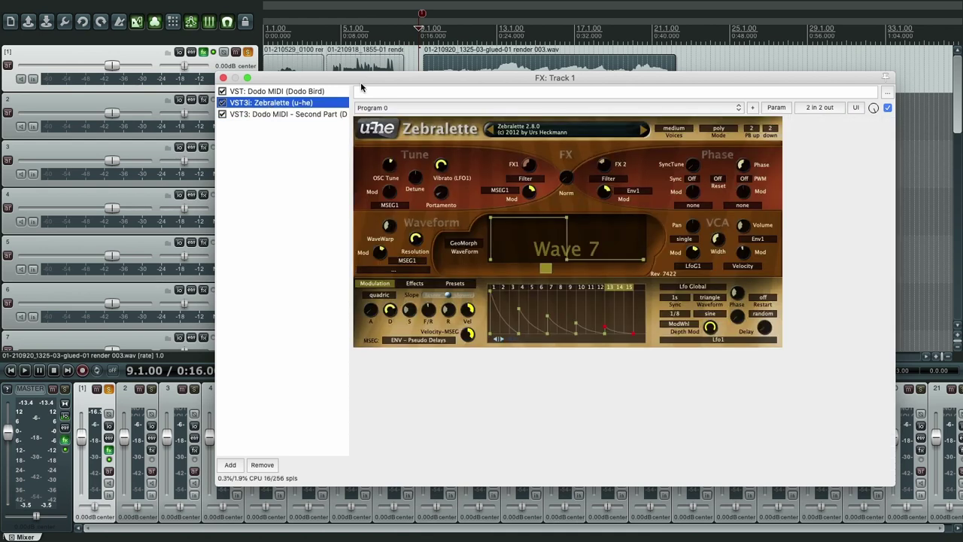
Step: Load Zebralette's HS Musical Saw preset by searching its presets for 'saw'
drag(360, 77, 332, 98)
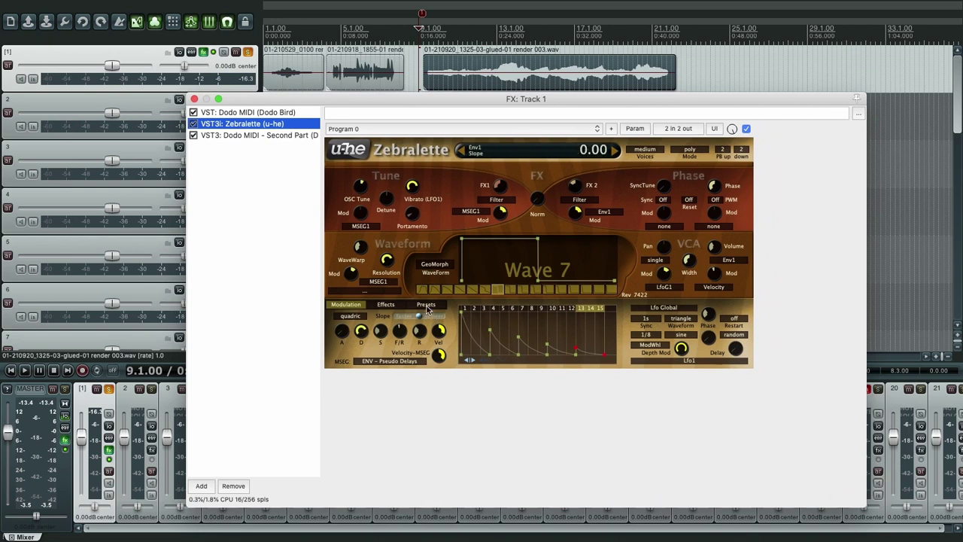
click(426, 306)
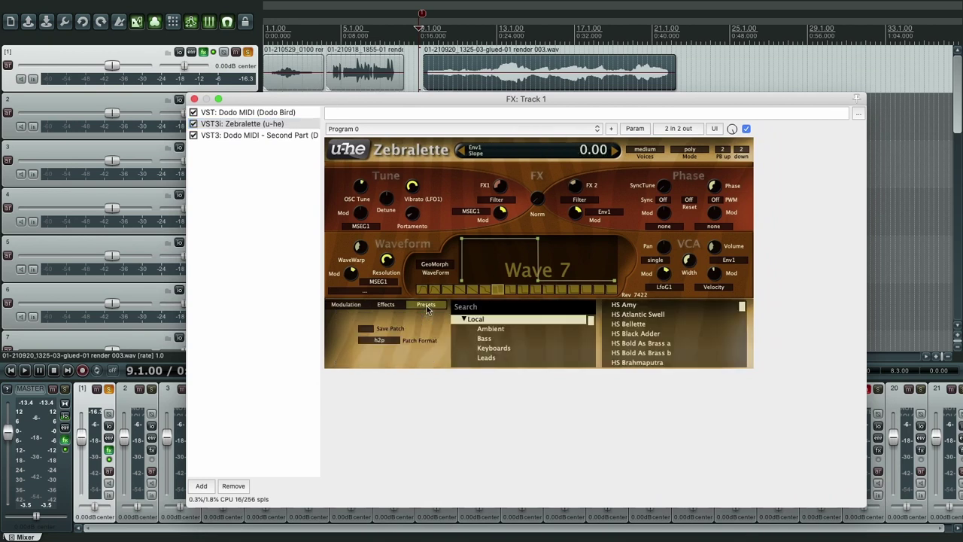
click(489, 307)
text(saw)
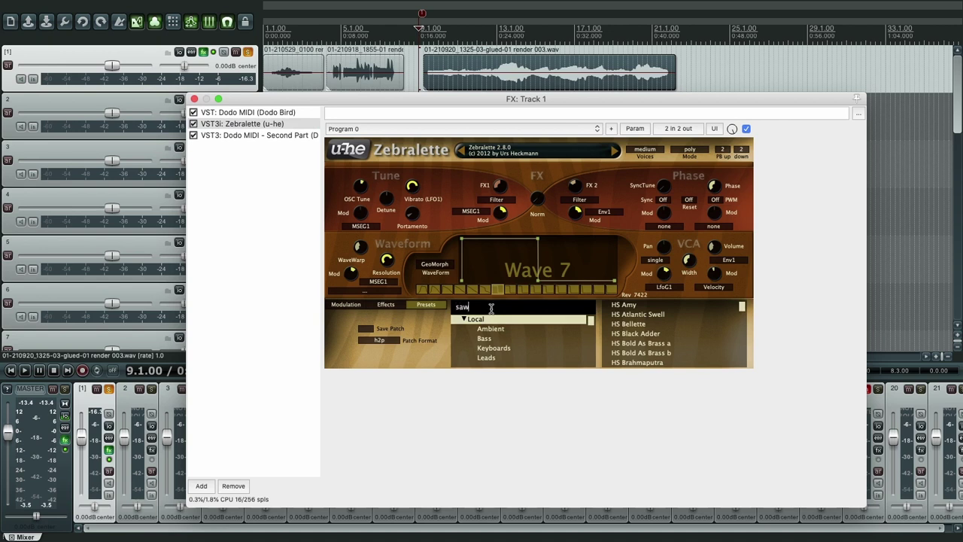
key(Return)
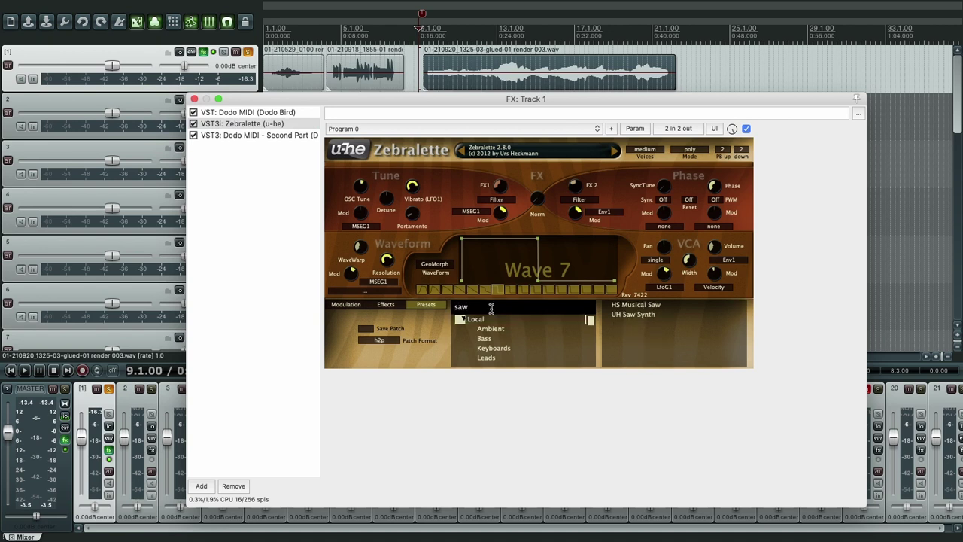
click(646, 305)
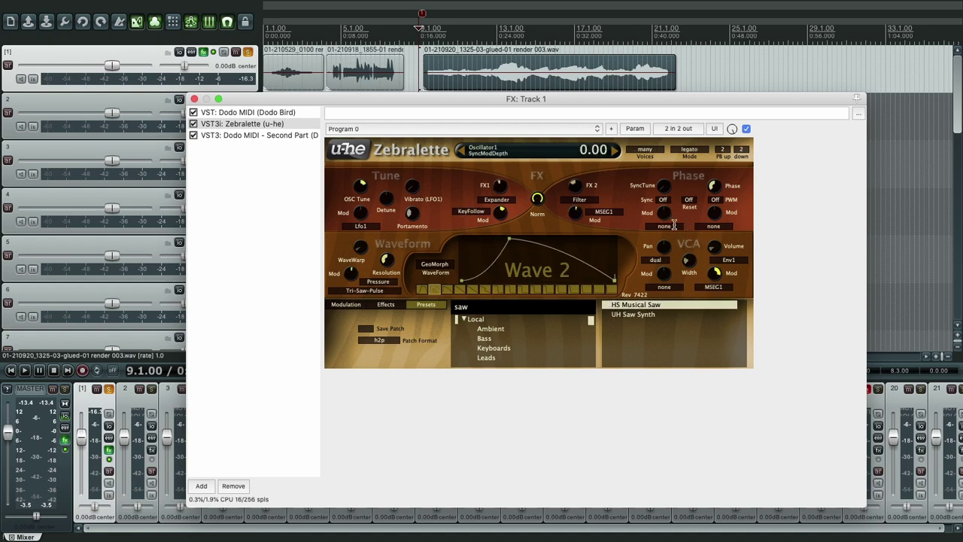
drag(550, 99, 532, 104)
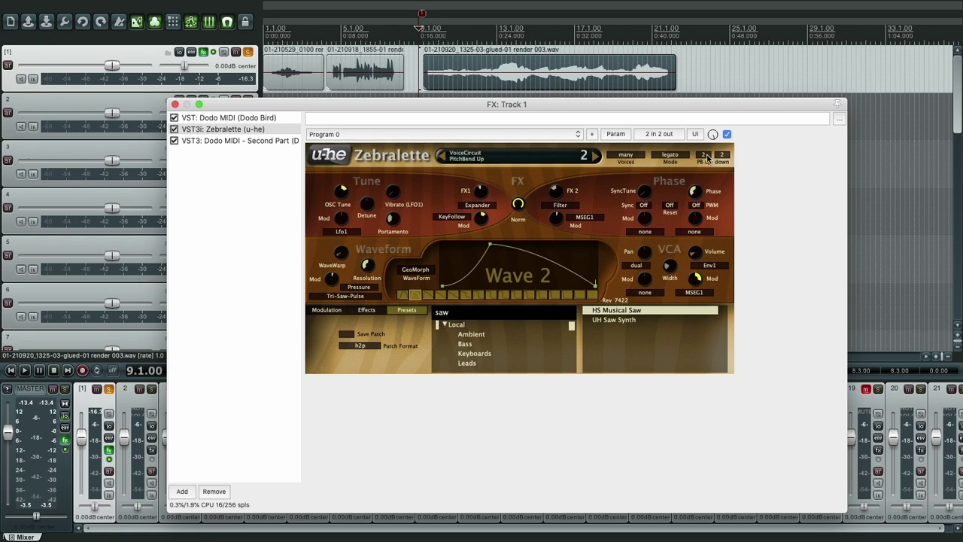
Step: Set both of Zebralette's PB up and PB down fields to 24 semitones
click(705, 156)
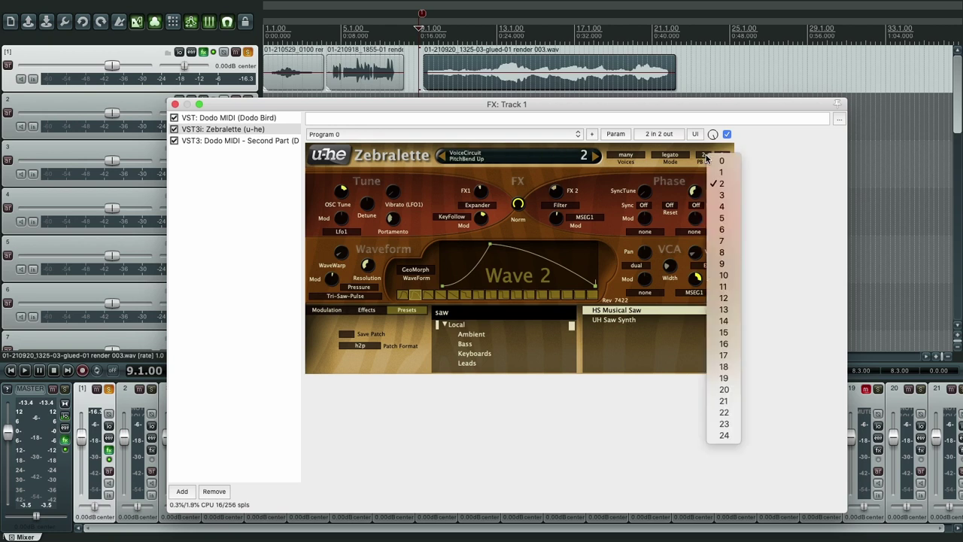
click(724, 435)
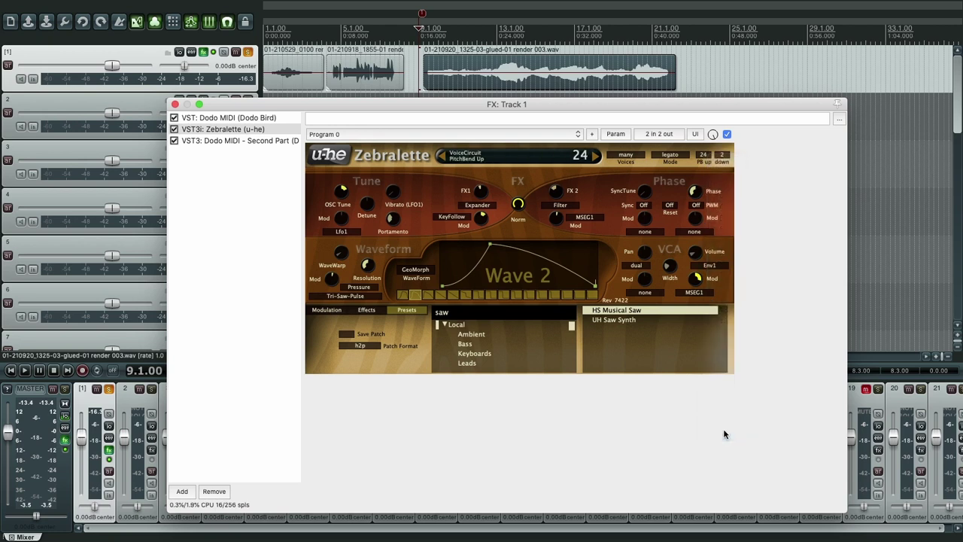
click(724, 156)
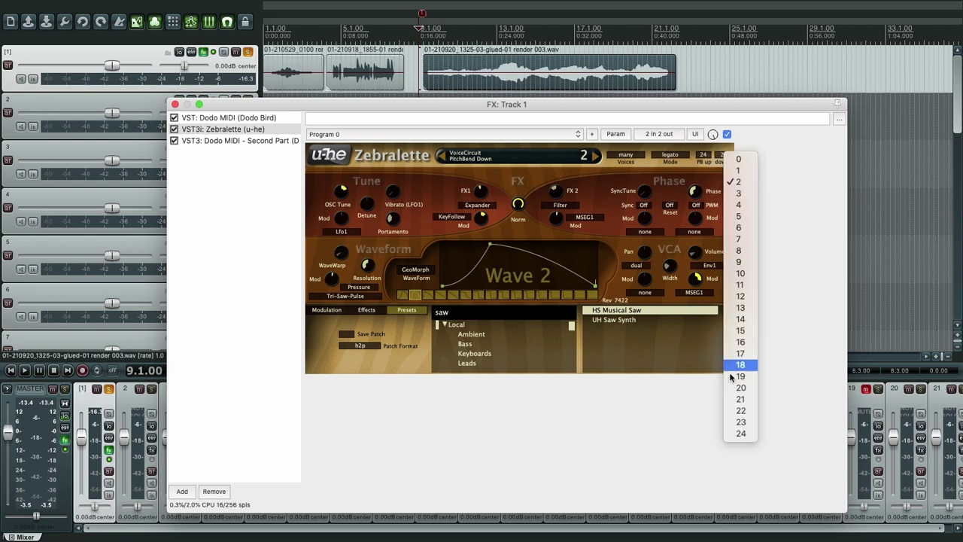
click(738, 434)
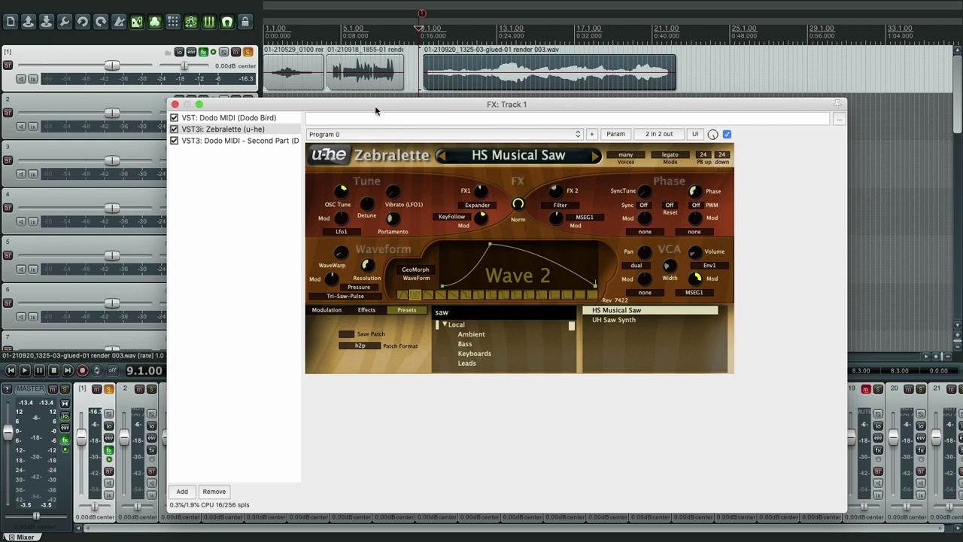
Step: Bypass Track 1's whole FX chain with the track's FX bypass button
drag(375, 106, 371, 105)
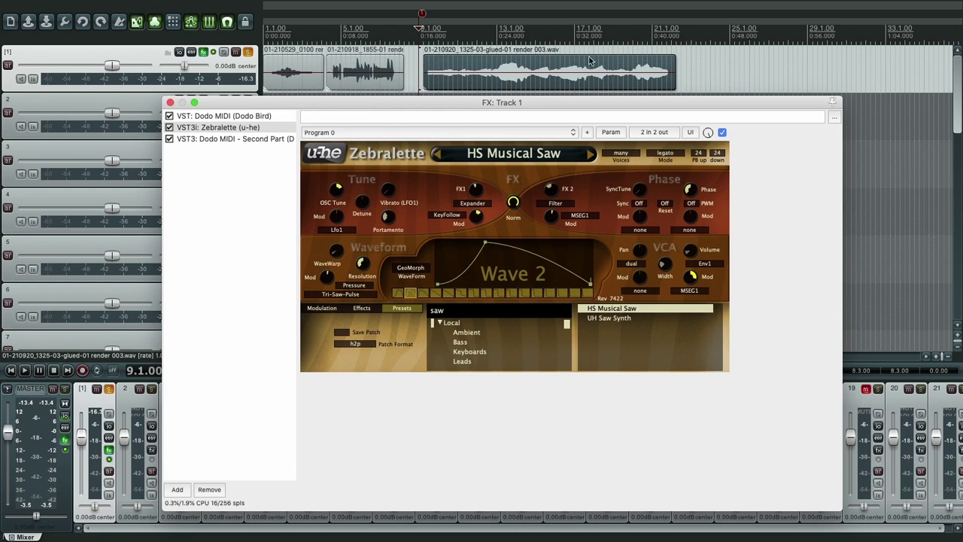
drag(401, 106, 425, 101)
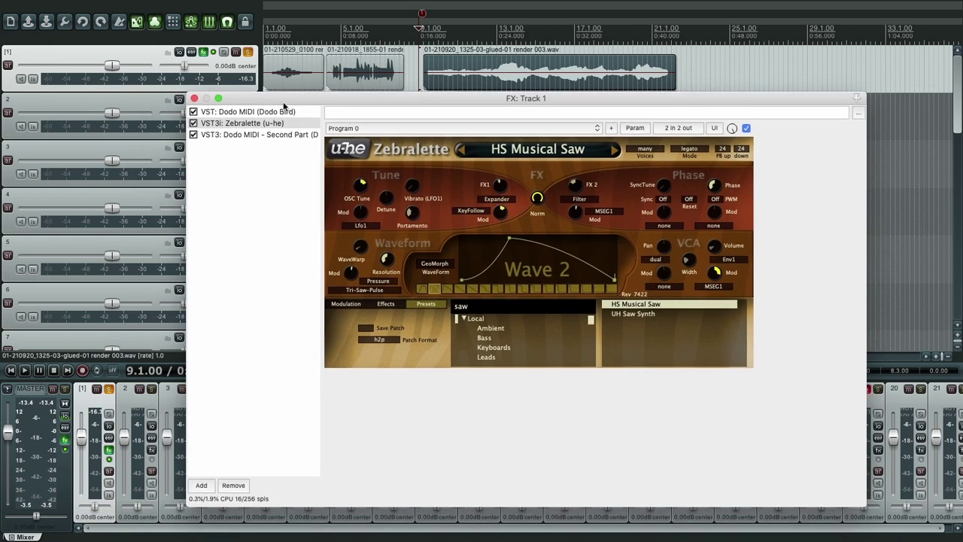
click(213, 52)
drag(337, 94, 338, 99)
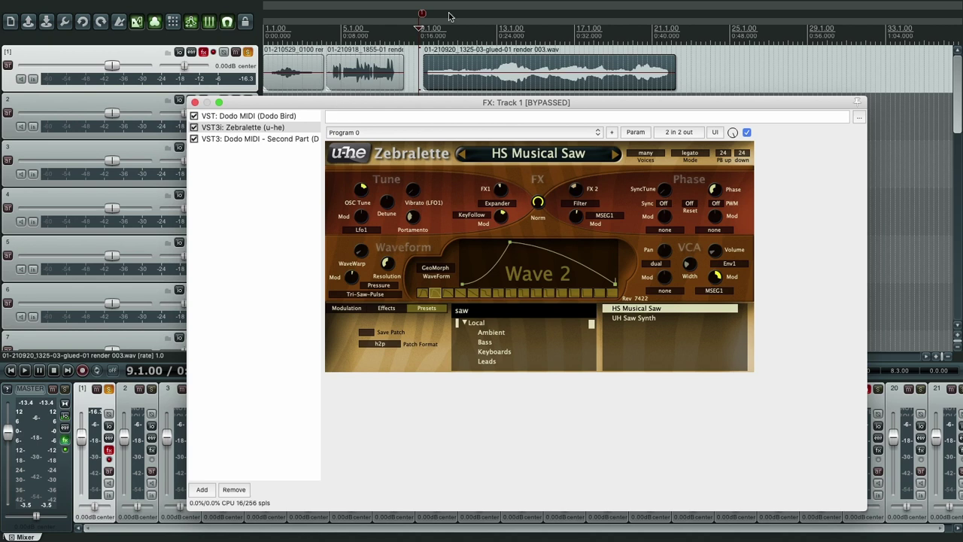
key(space)
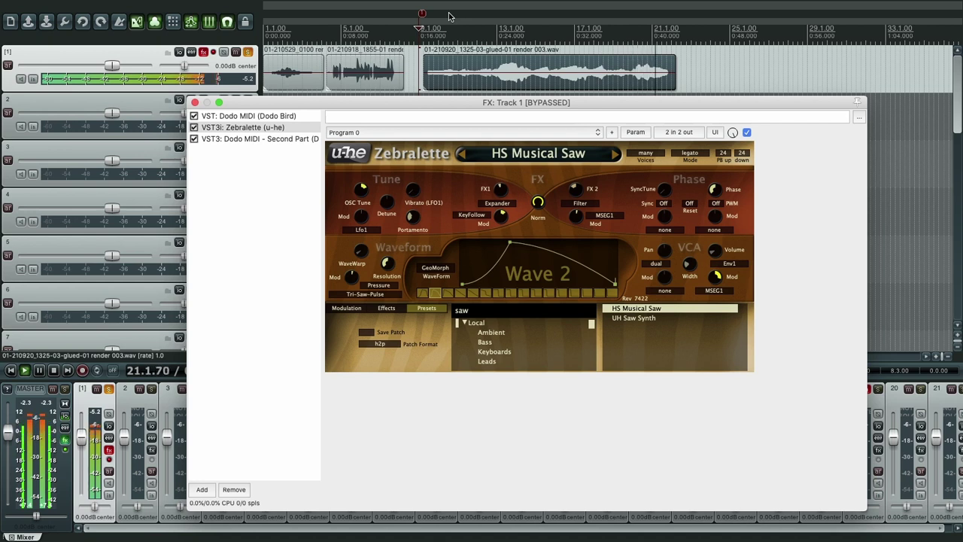
key(space)
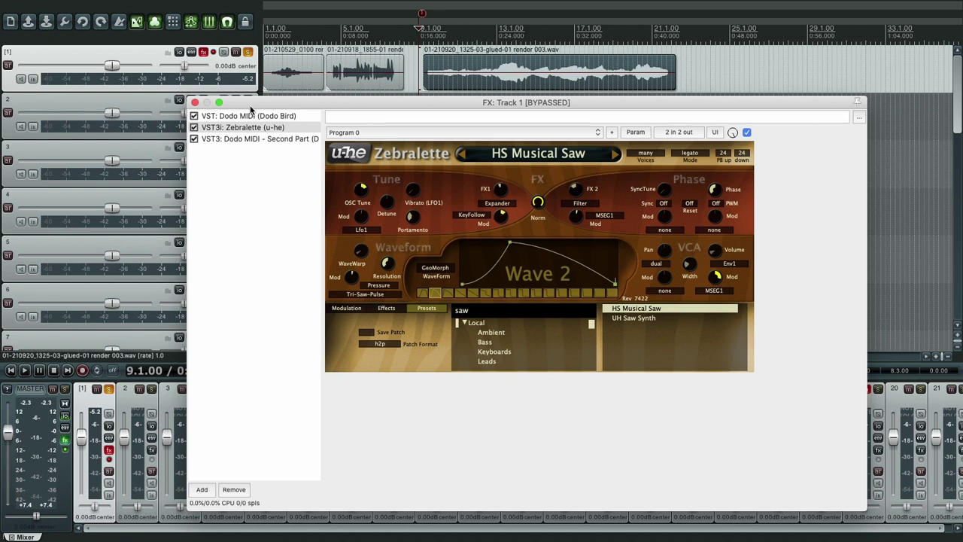
Step: Re-enable Track 1's FX chain, then play the track and stop back at 9.1.00
click(213, 53)
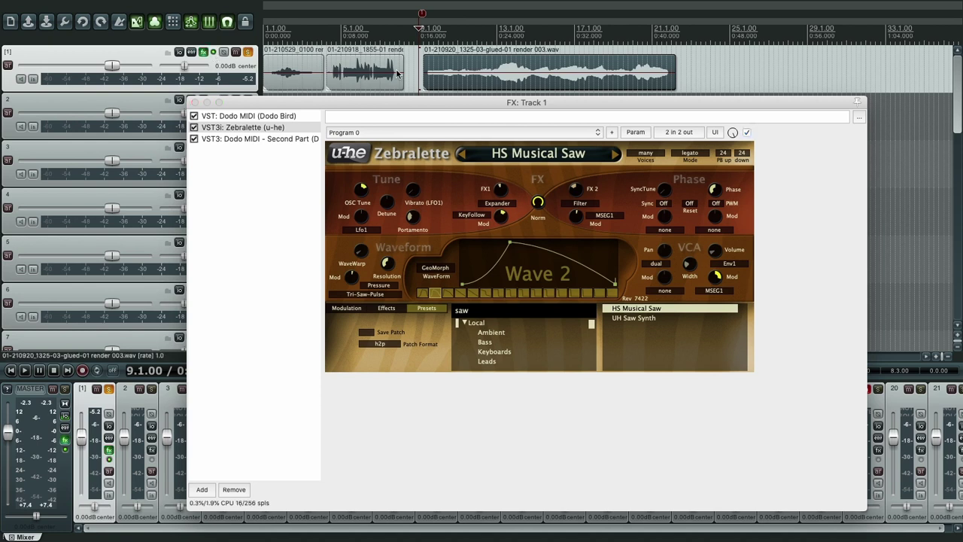
key(space)
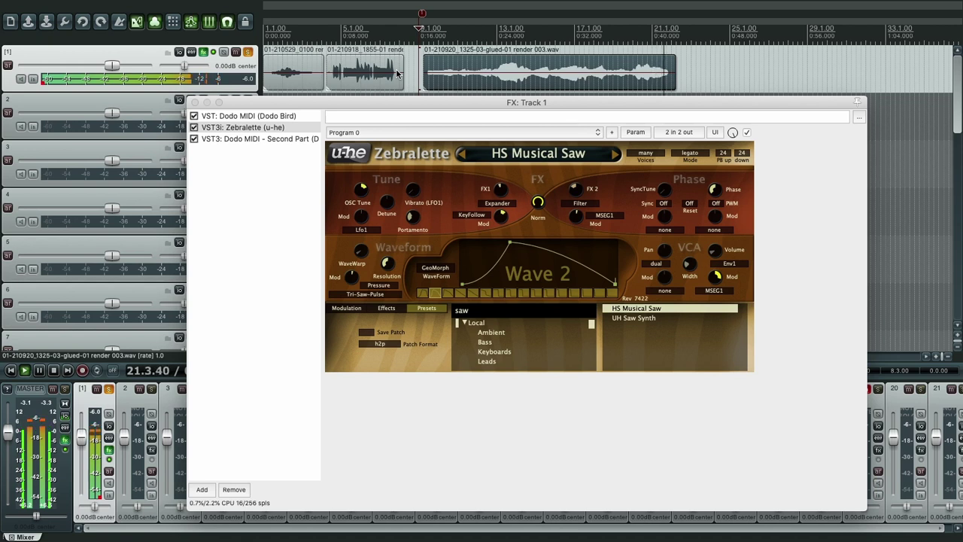
key(space)
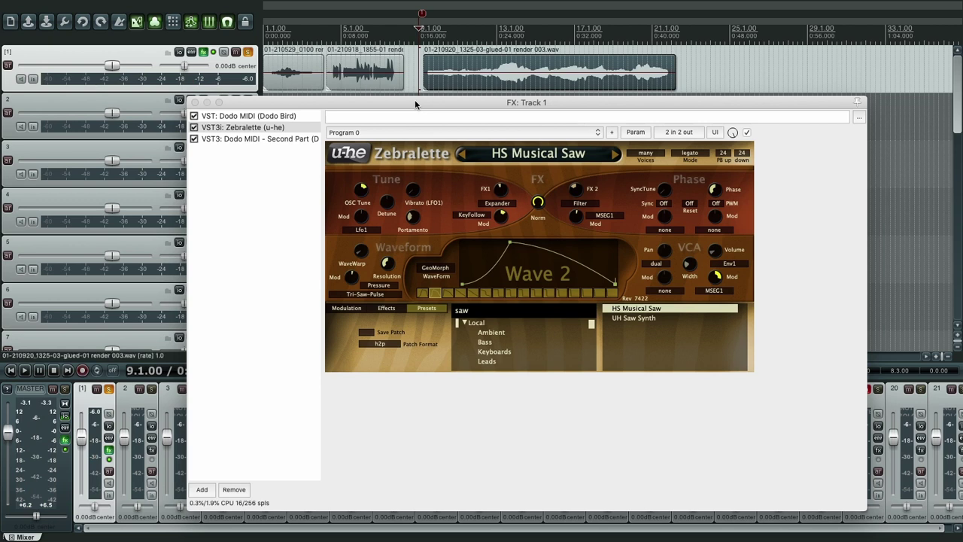
drag(415, 99, 417, 101)
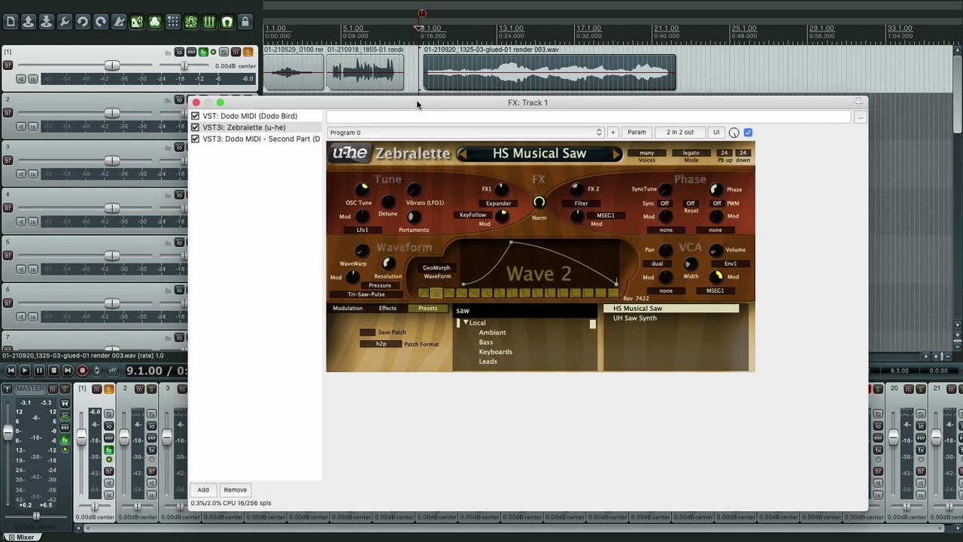